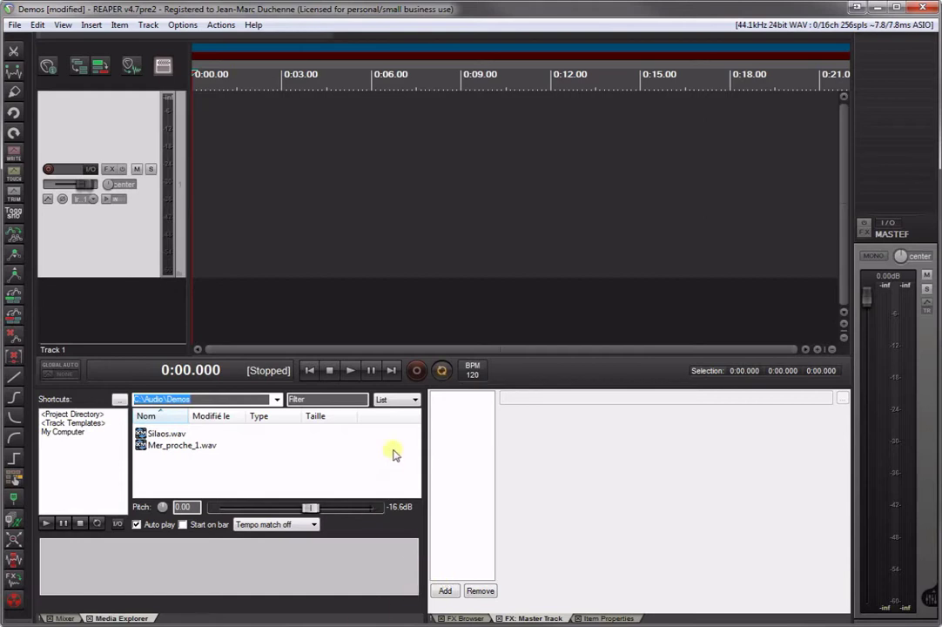
Add the SimpleTest 18 VSTi from the AM Utils plug-in folder to the master track's effects.
{"action": "left_click", "coordinate": [468, 618]}
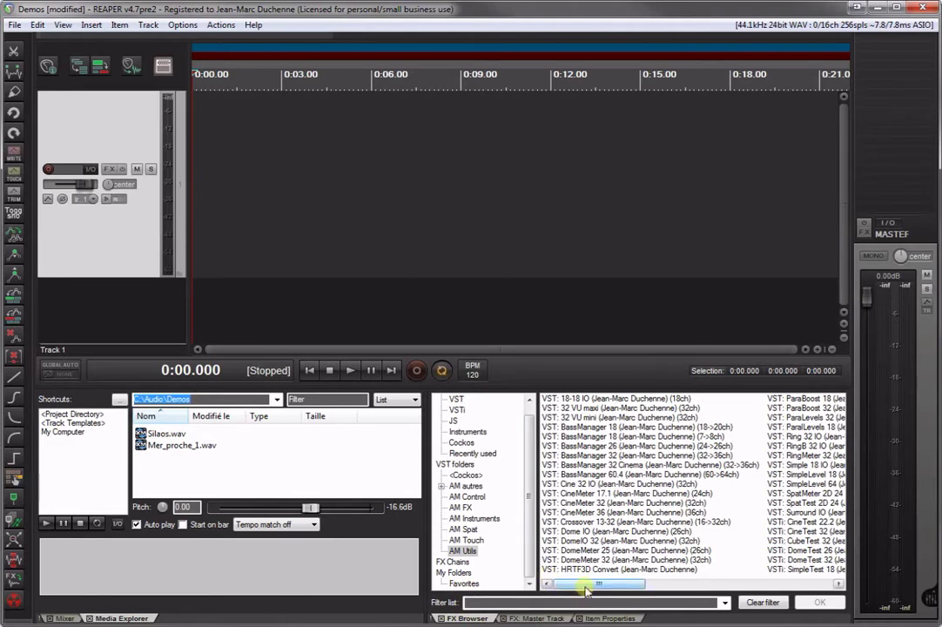
{"action": "left_click_drag", "start_coordinate": [592, 589], "coordinate": [696, 589]}
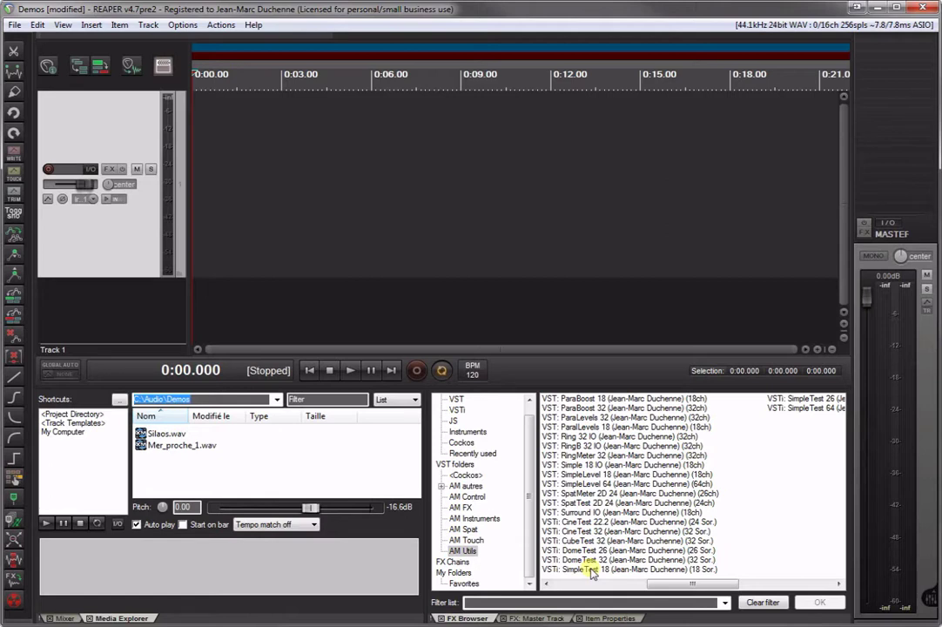
{"action": "left_click_drag", "start_coordinate": [592, 570], "coordinate": [862, 235]}
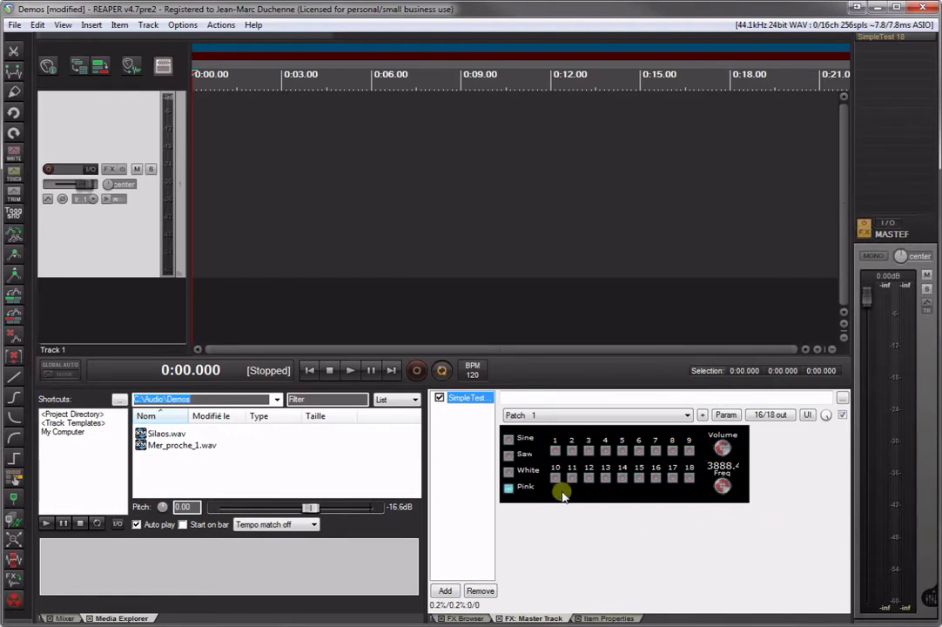
Send pink noise briefly through SimpleTest 18 channels 1 to 9, one after another.
{"action": "left_click", "coordinate": [555, 450]}
{"action": "left_click", "coordinate": [572, 450]}
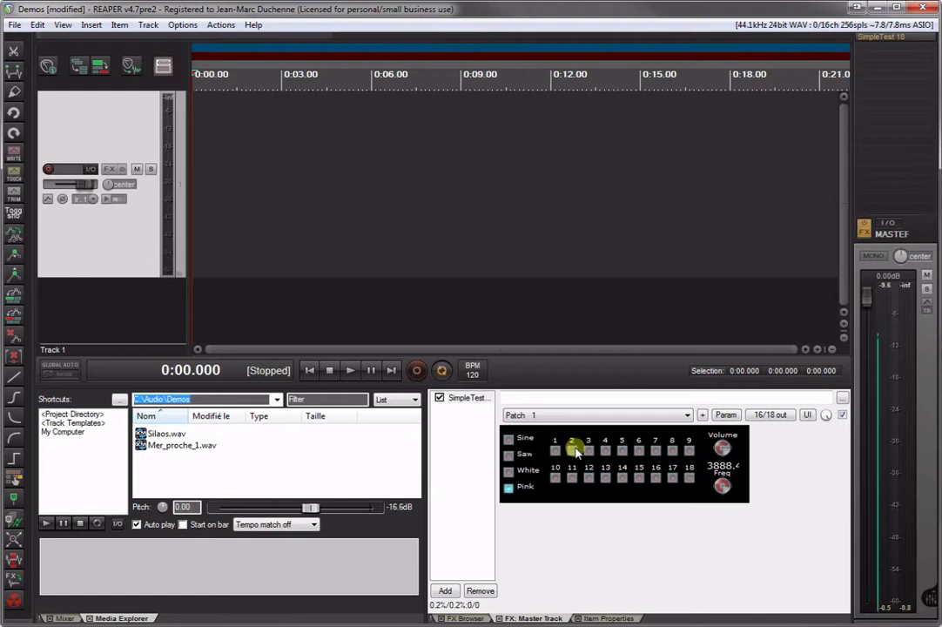
{"action": "left_click", "coordinate": [588, 450]}
{"action": "left_click", "coordinate": [604, 450]}
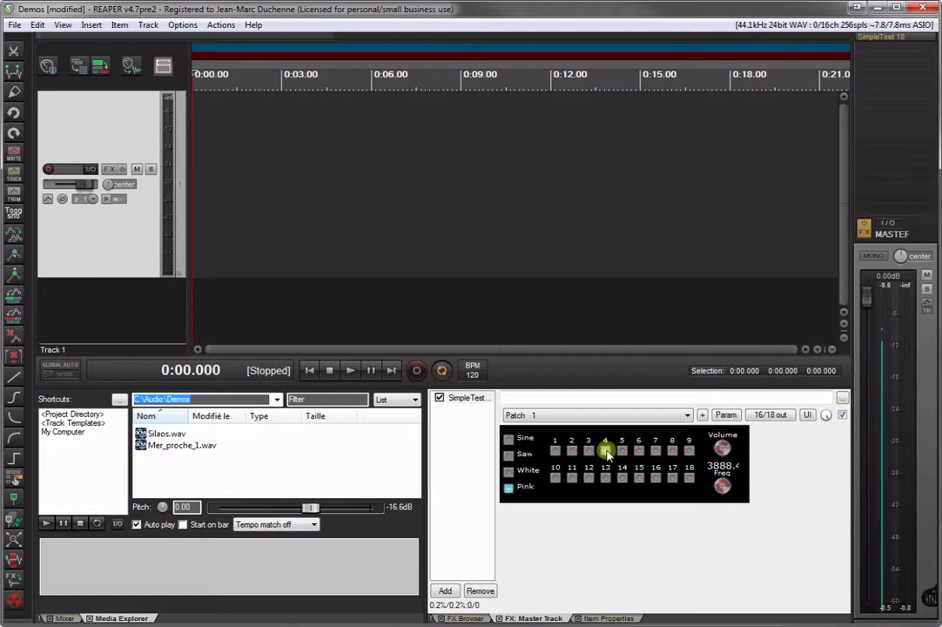
{"action": "left_click", "coordinate": [621, 450]}
{"action": "left_click", "coordinate": [638, 450]}
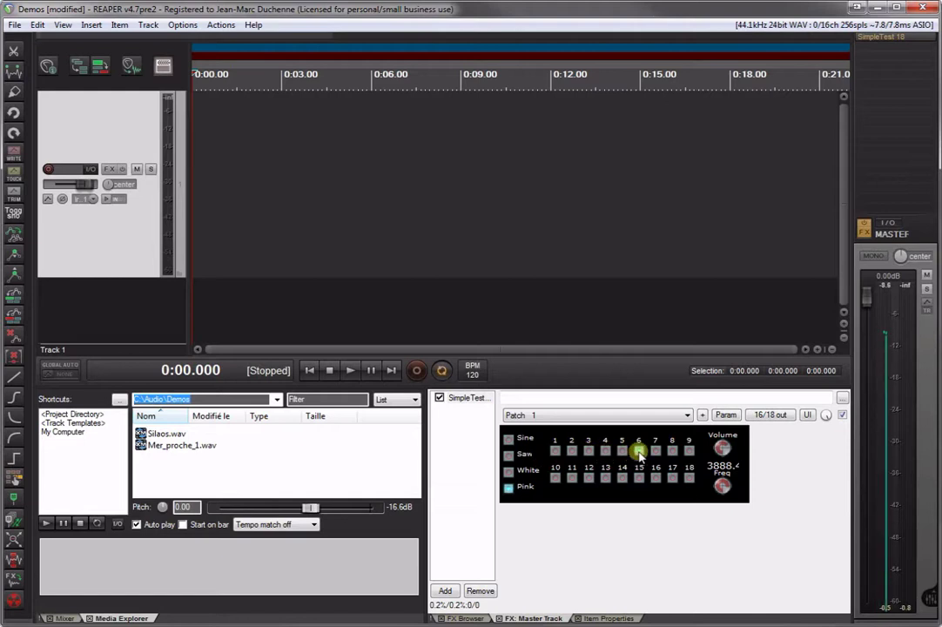
{"action": "left_click", "coordinate": [655, 450]}
{"action": "left_click", "coordinate": [672, 450]}
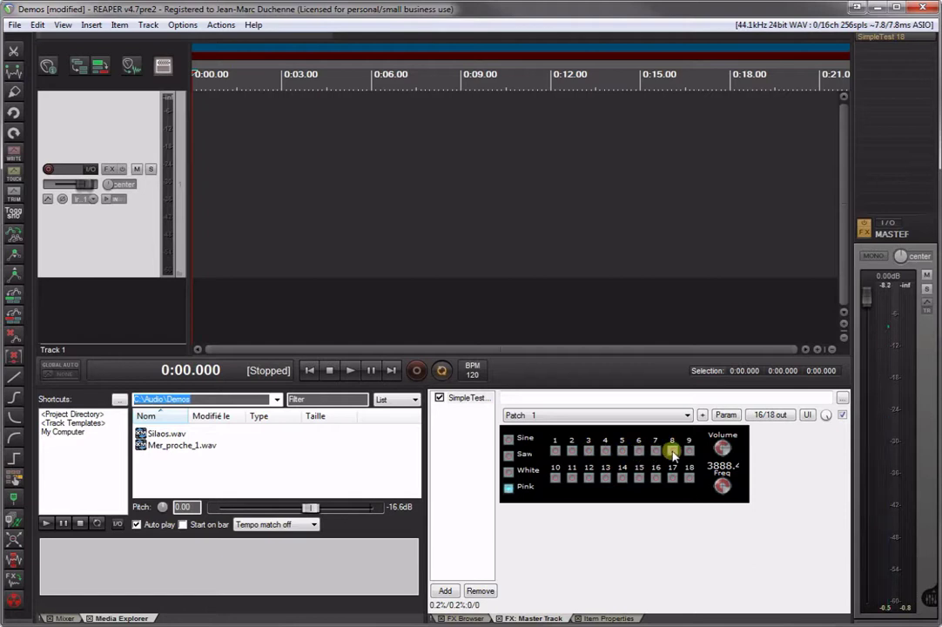
{"action": "left_click", "coordinate": [689, 450]}
Filter the JS effects by "meter" and add S&M - Multichannel VU meter to the master track.
{"action": "left_click", "coordinate": [467, 619]}
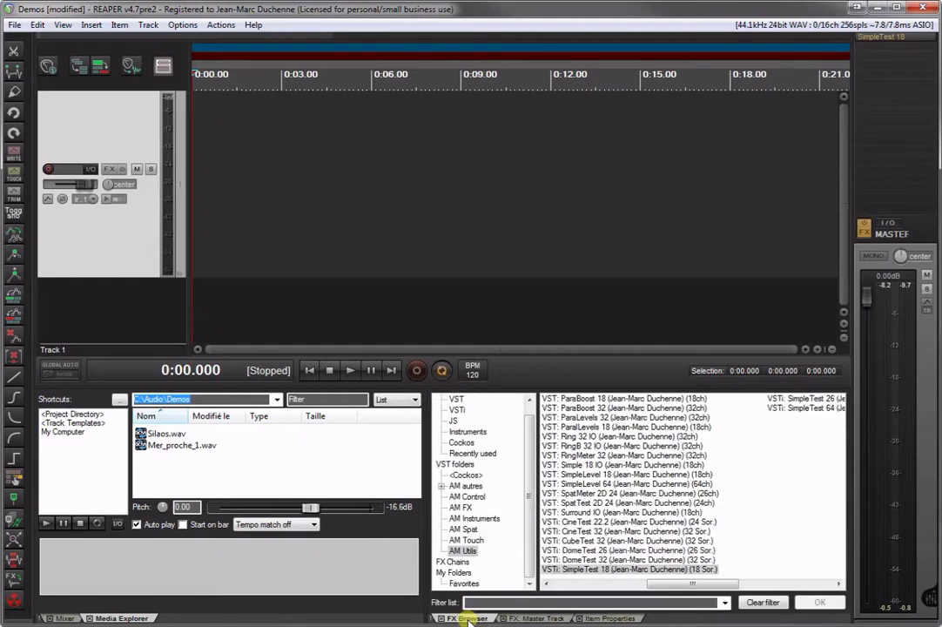
{"action": "left_click", "coordinate": [452, 422]}
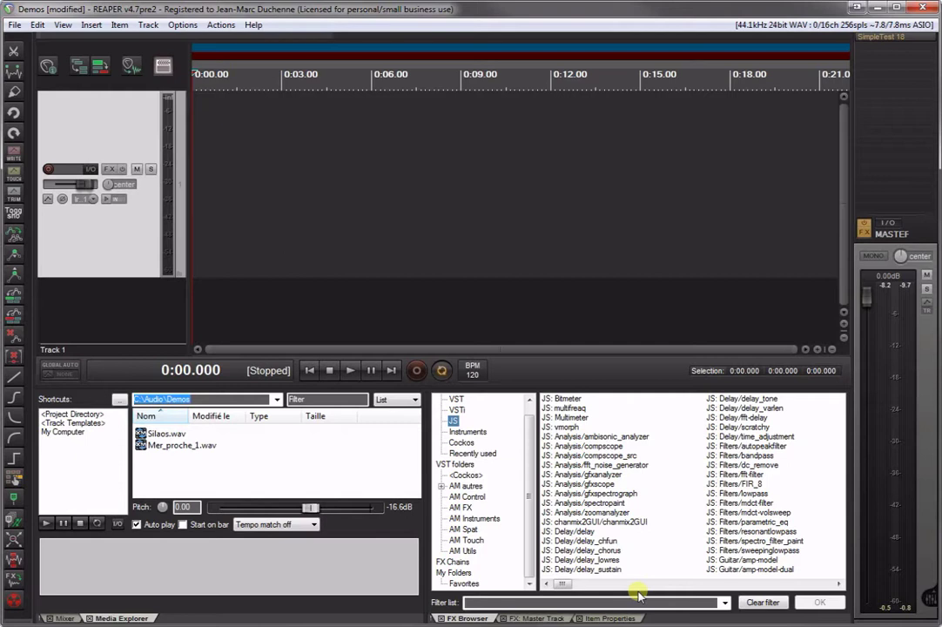
{"action": "left_click", "coordinate": [532, 603]}
{"action": "type", "text": "meter"}
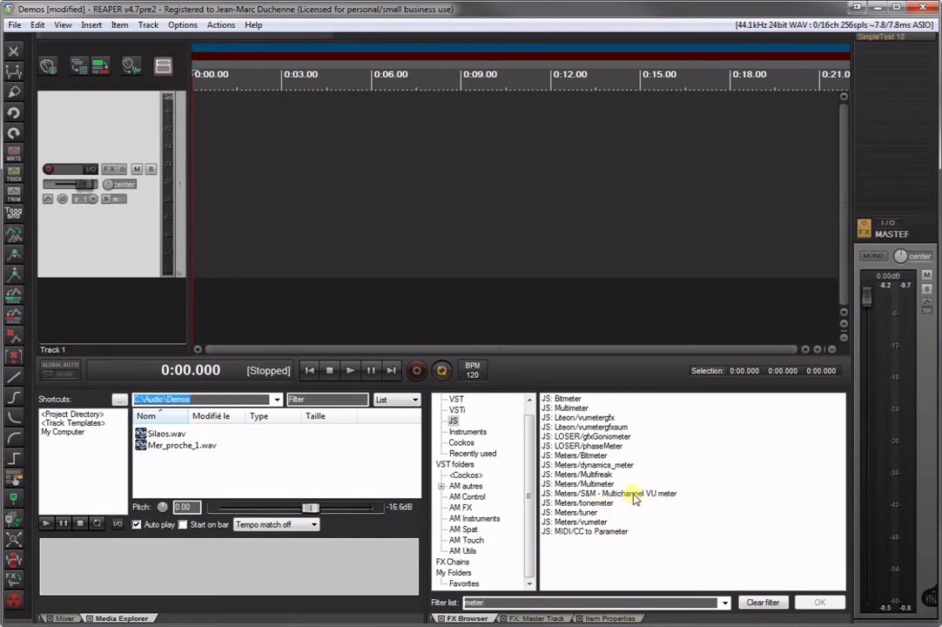
{"action": "left_click_drag", "start_coordinate": [634, 498], "coordinate": [864, 238]}
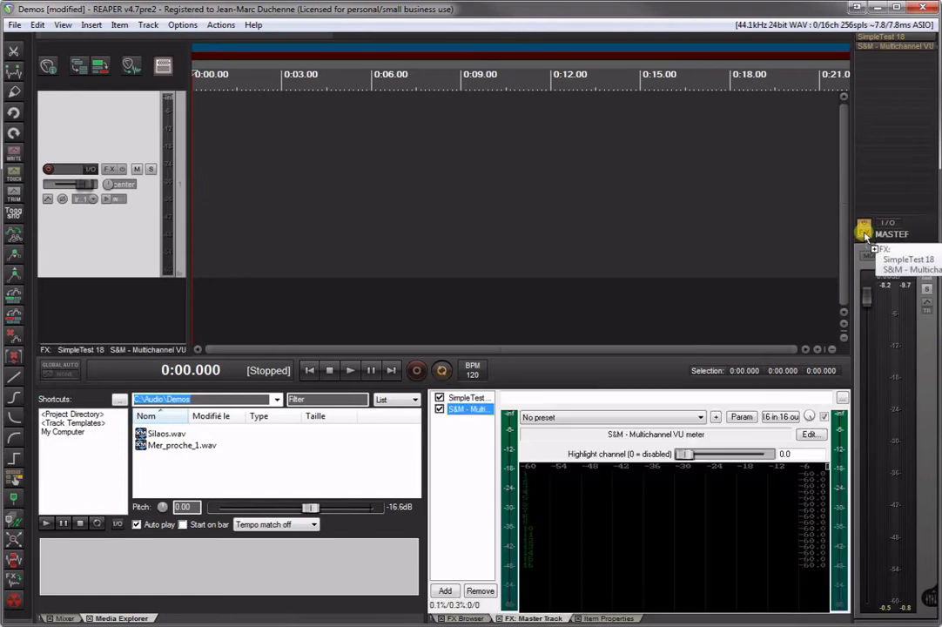
Switch the VU meter to widely spaced vertical bars and float its window over the arrange area.
{"action": "left_click", "coordinate": [660, 546]}
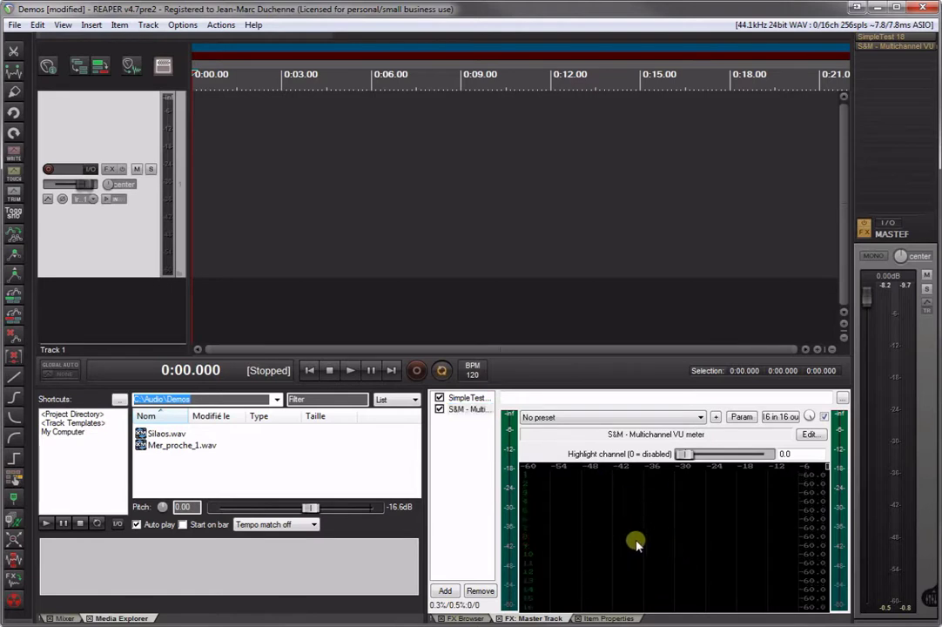
{"action": "left_click", "coordinate": [641, 543]}
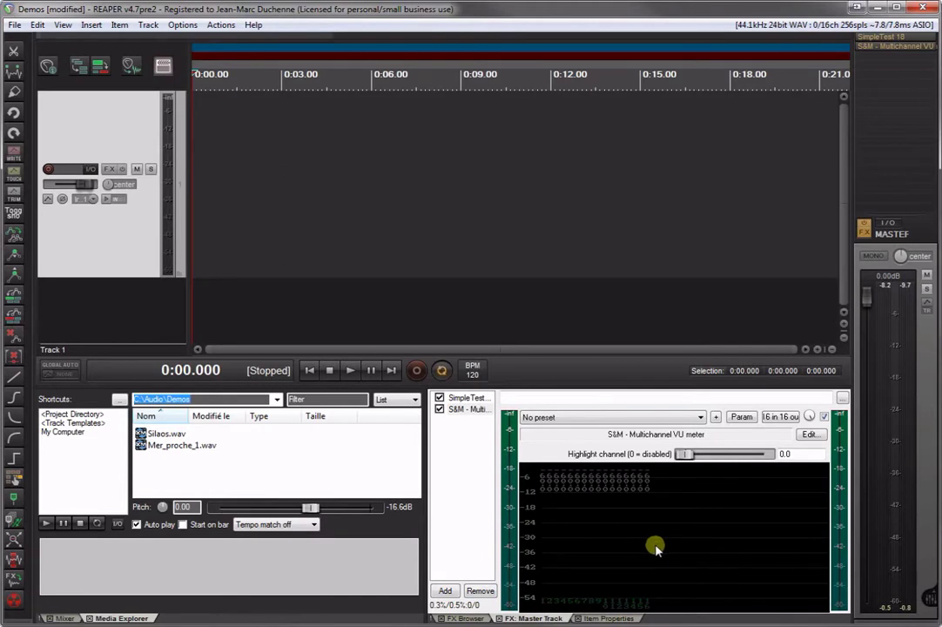
{"action": "left_click", "coordinate": [655, 546]}
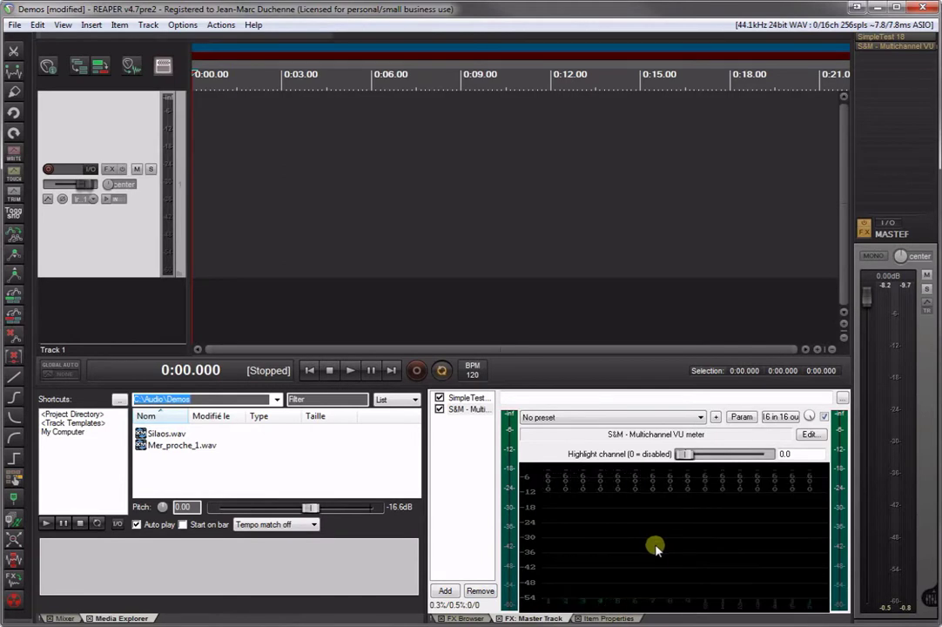
{"action": "double_click", "coordinate": [467, 408]}
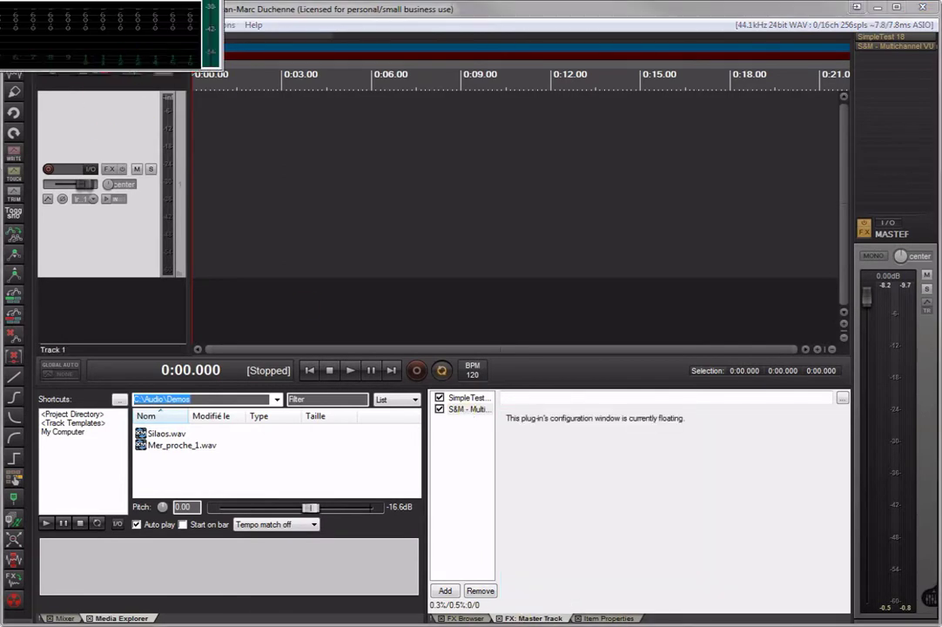
{"action": "left_click_drag", "start_coordinate": [537, 193], "coordinate": [541, 322]}
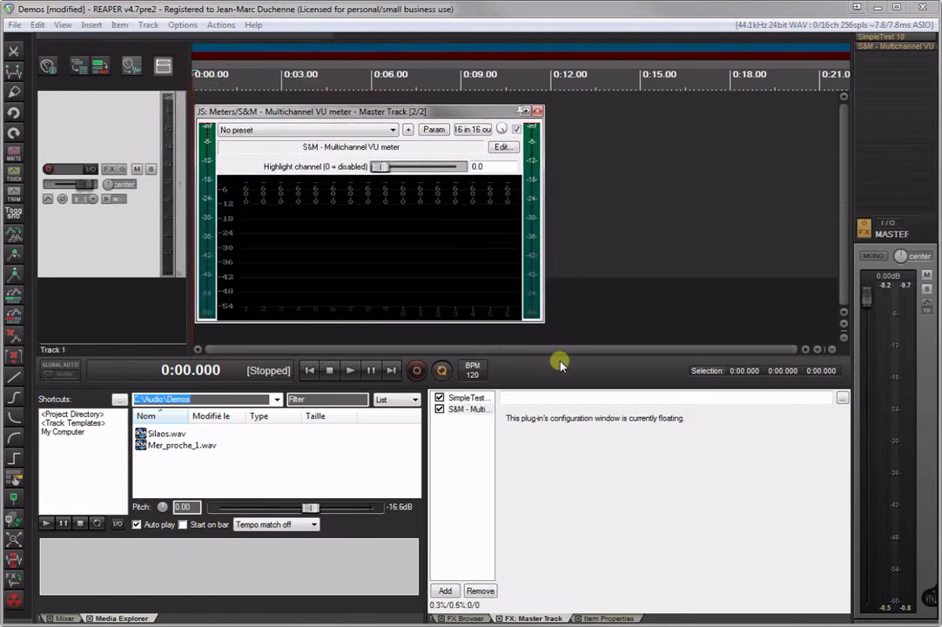
Send short pink noise bursts through SimpleTest 18 channels 1, 2, 4, 10 and 14 to check them on the VU meter.
{"action": "left_click", "coordinate": [452, 617]}
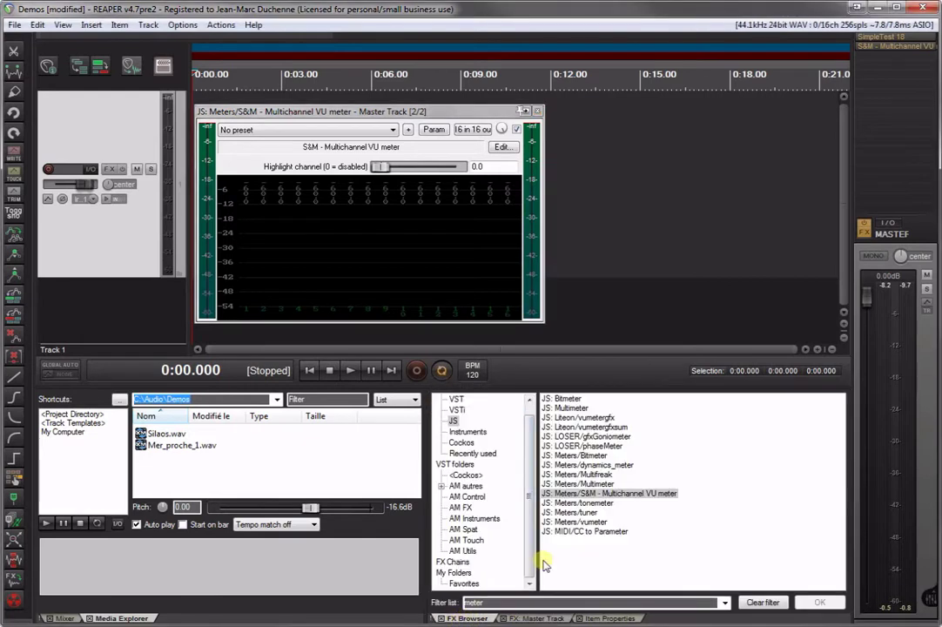
{"action": "left_click", "coordinate": [537, 618]}
{"action": "left_click", "coordinate": [467, 397]}
{"action": "left_click", "coordinate": [555, 449]}
{"action": "left_click", "coordinate": [571, 449]}
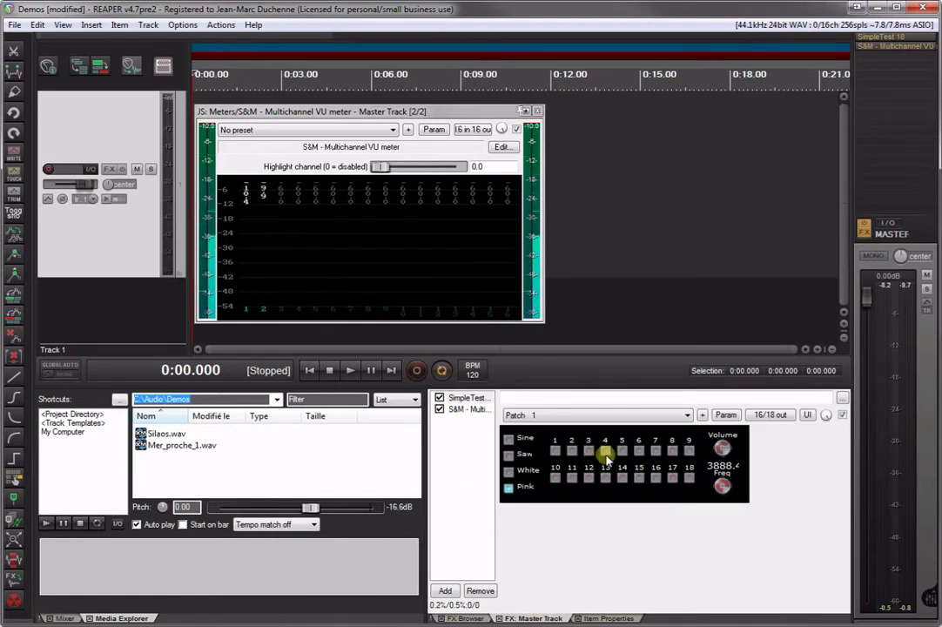
{"action": "left_click", "coordinate": [604, 450]}
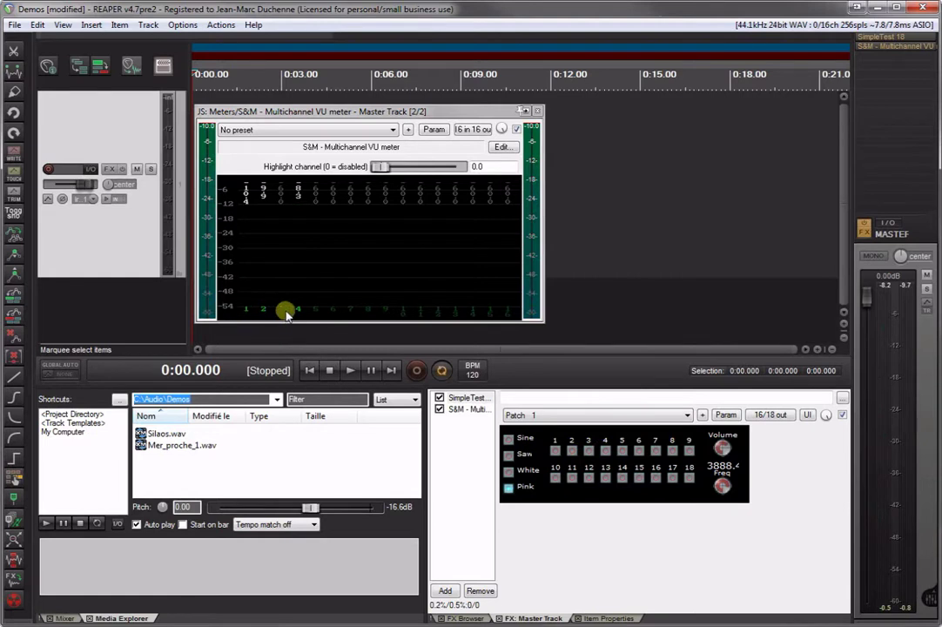
{"action": "left_click", "coordinate": [571, 477]}
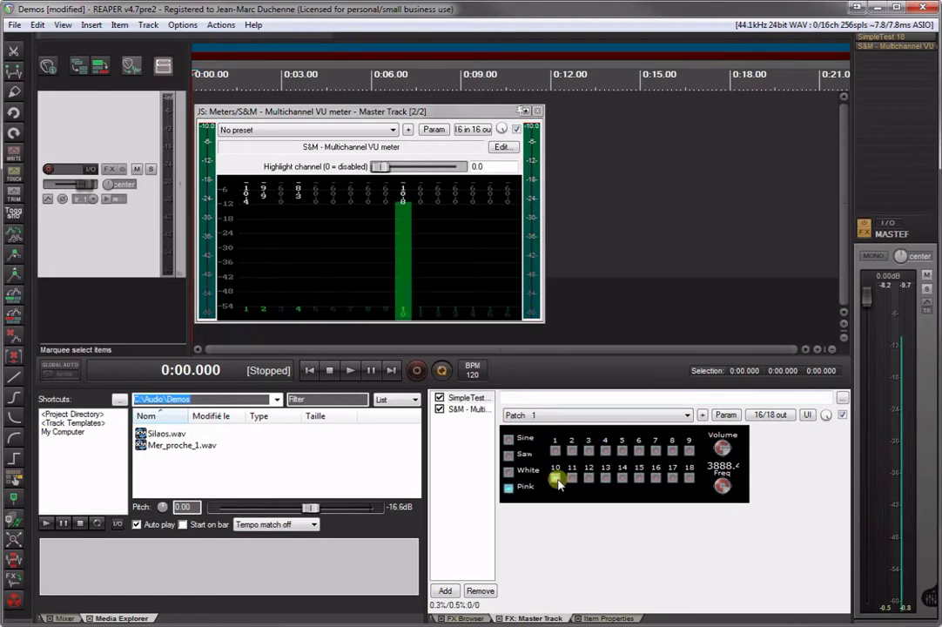
{"action": "left_click", "coordinate": [621, 478]}
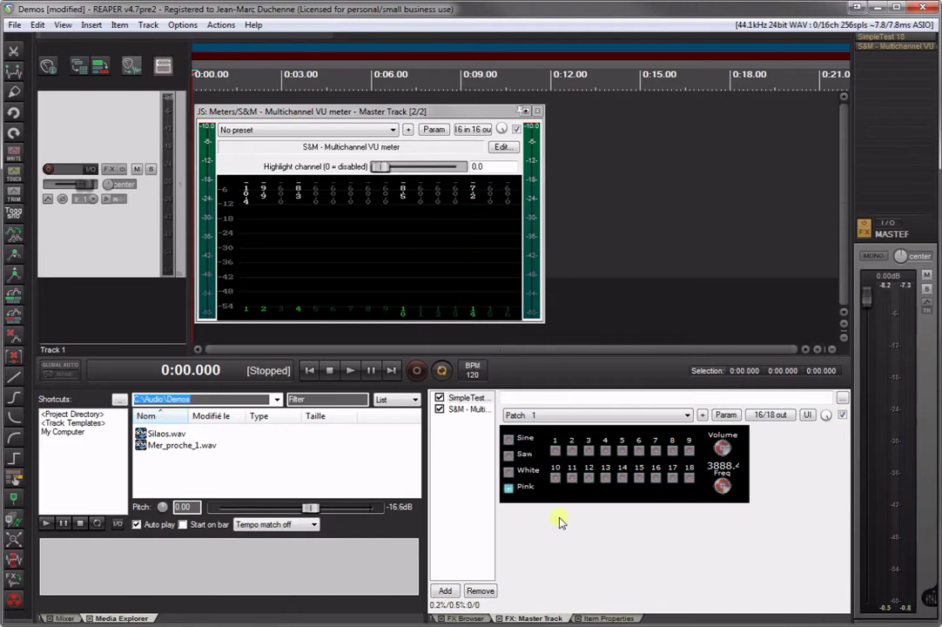
Set the master fader to -0.14 dB and add SimpleLevel 18 from the unfiltered AM Utils folder to the master track.
{"action": "left_click", "coordinate": [464, 618]}
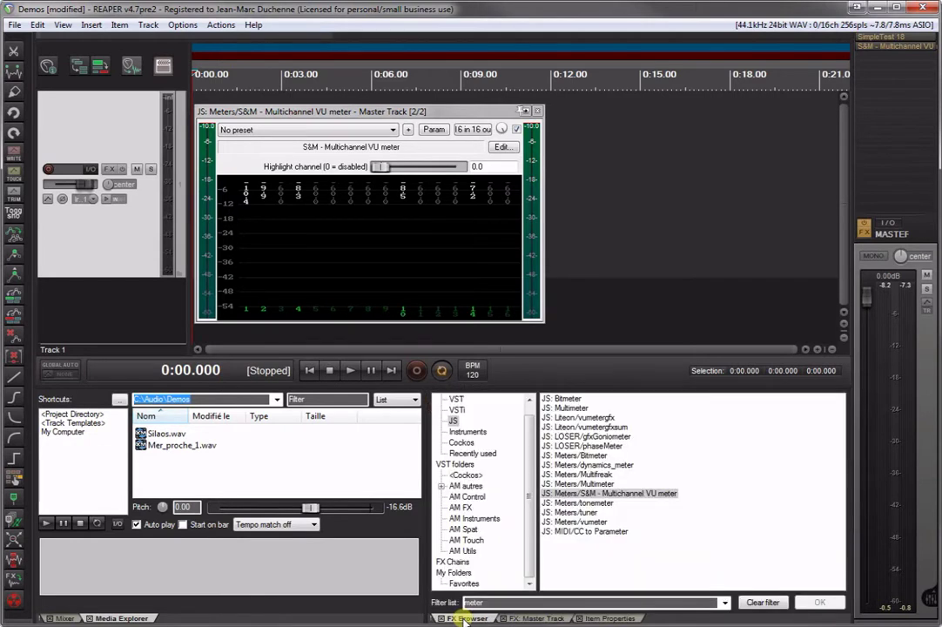
{"action": "mouse_move", "coordinate": [866, 296]}
{"action": "left_mouse_down"}
{"action": "mouse_move", "coordinate": [862, 452]}
{"action": "mouse_move", "coordinate": [864, 288]}
{"action": "left_mouse_up"}
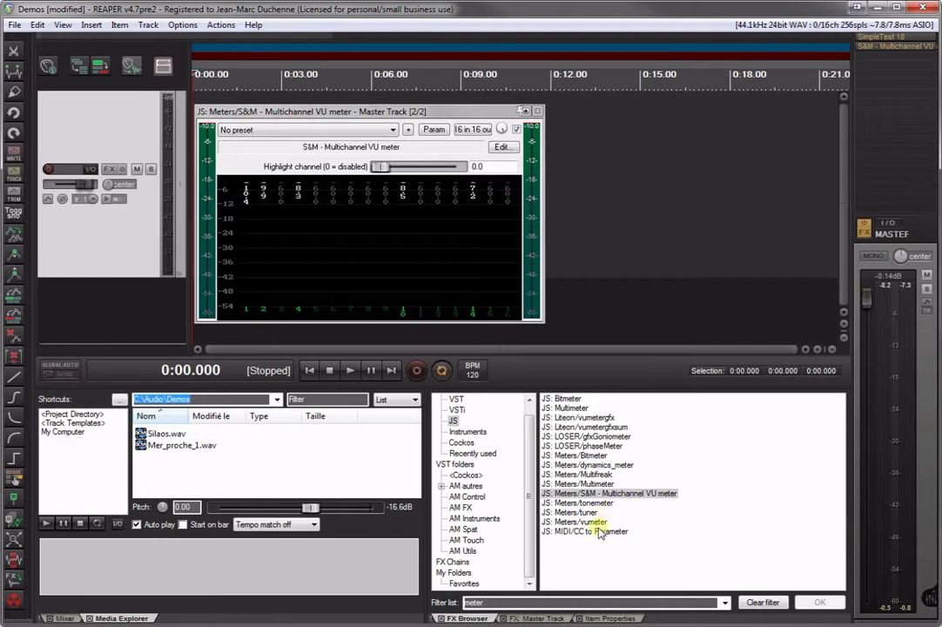
{"action": "left_click", "coordinate": [463, 550]}
{"action": "left_click", "coordinate": [764, 602]}
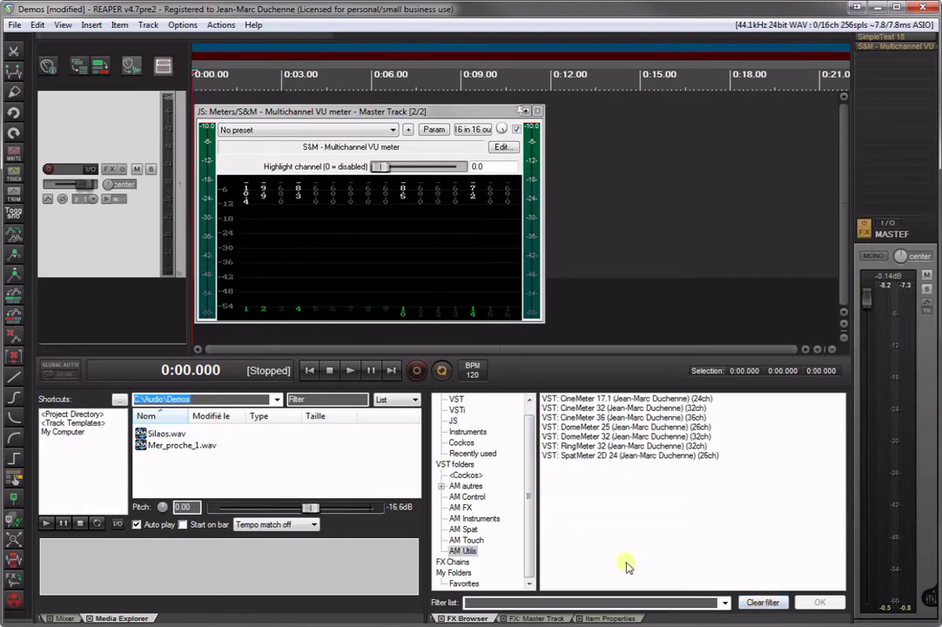
{"action": "left_click_drag", "start_coordinate": [630, 583], "coordinate": [719, 594]}
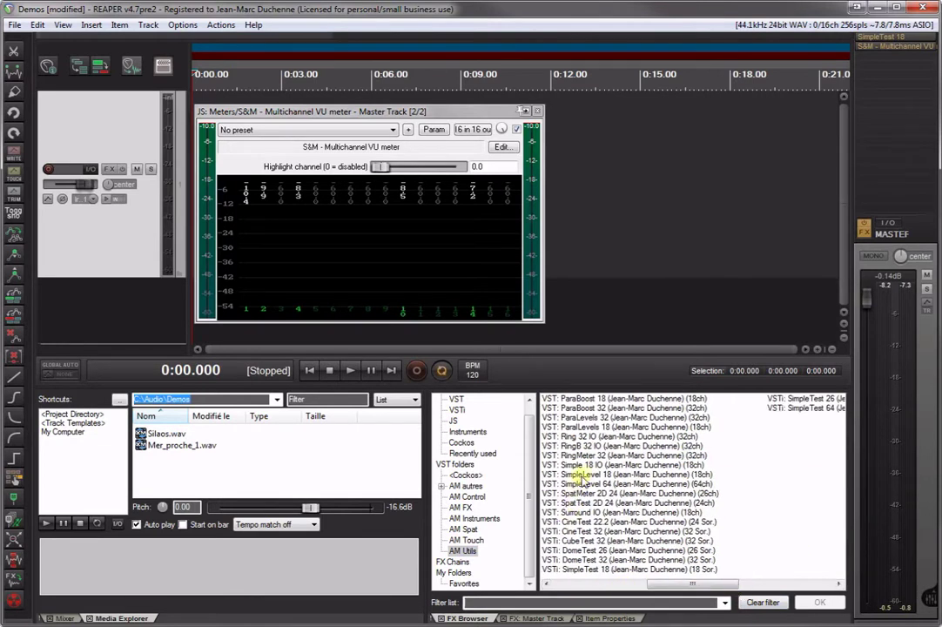
{"action": "left_click_drag", "start_coordinate": [586, 475], "coordinate": [866, 240]}
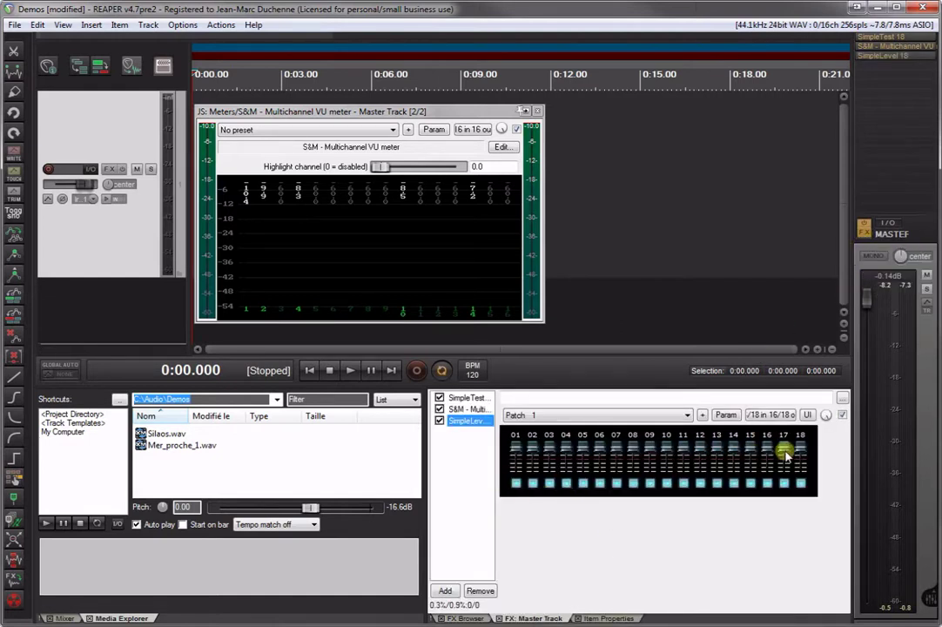
Float the SimpleLevel 18 window and arrange it beside the VU meter window without overlap.
{"action": "double_click", "coordinate": [468, 421]}
{"action": "left_click_drag", "start_coordinate": [127, 8], "coordinate": [625, 217]}
{"action": "left_click_drag", "start_coordinate": [447, 111], "coordinate": [346, 121]}
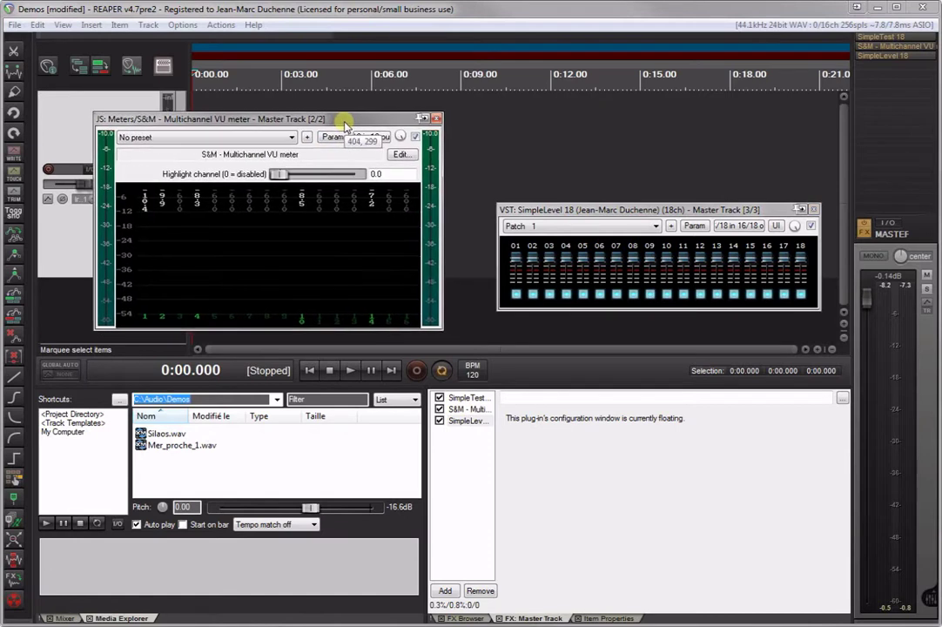
Turn on continuous pink noise for channel 1 in SimpleTest 18.
{"action": "left_click", "coordinate": [470, 397]}
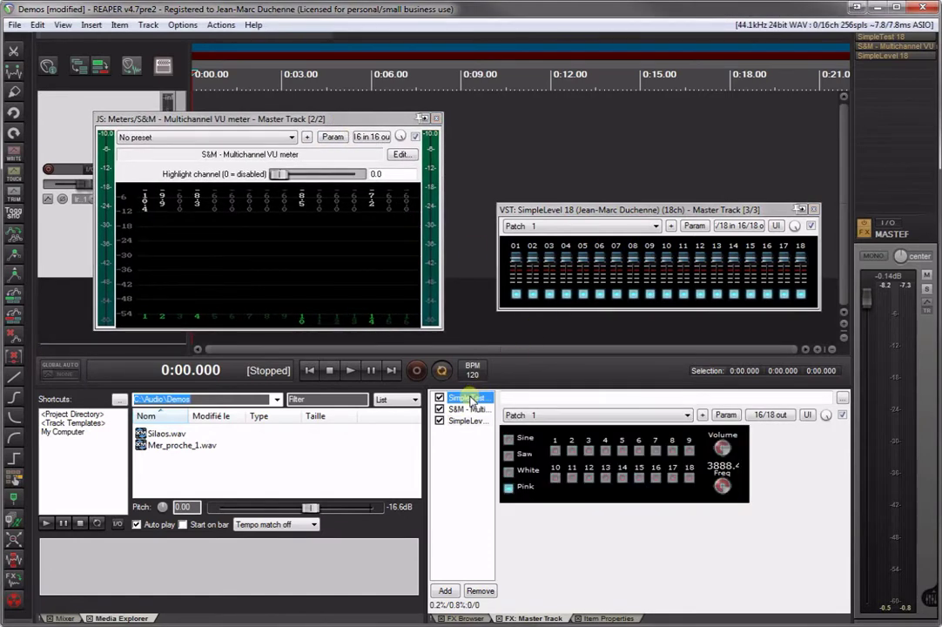
{"action": "left_click", "coordinate": [573, 467]}
{"action": "left_click", "coordinate": [556, 452]}
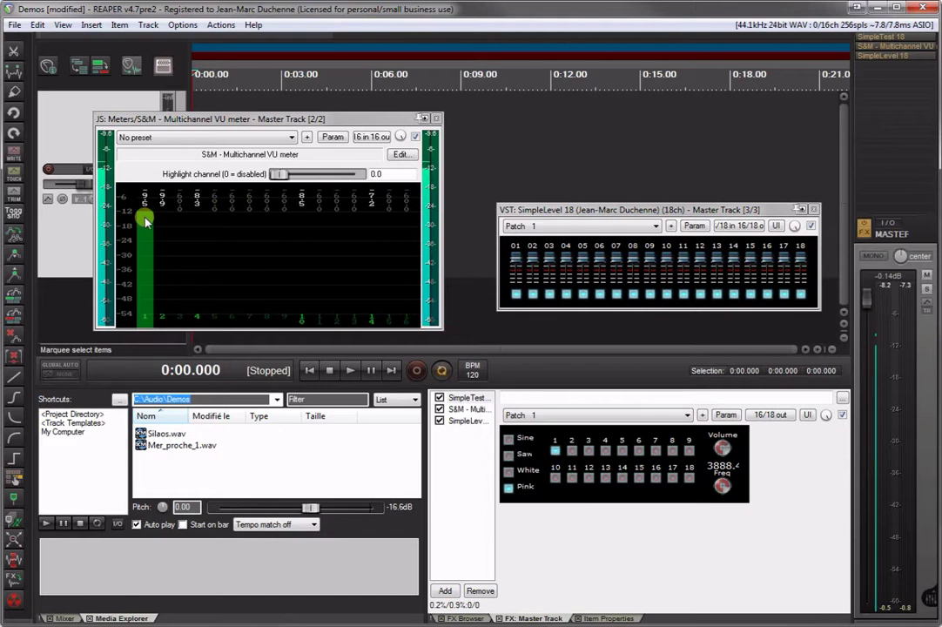
Lower the faders of channels 1, 2, 5 and 6 in SimpleLevel 18.
{"action": "left_click", "coordinate": [516, 268]}
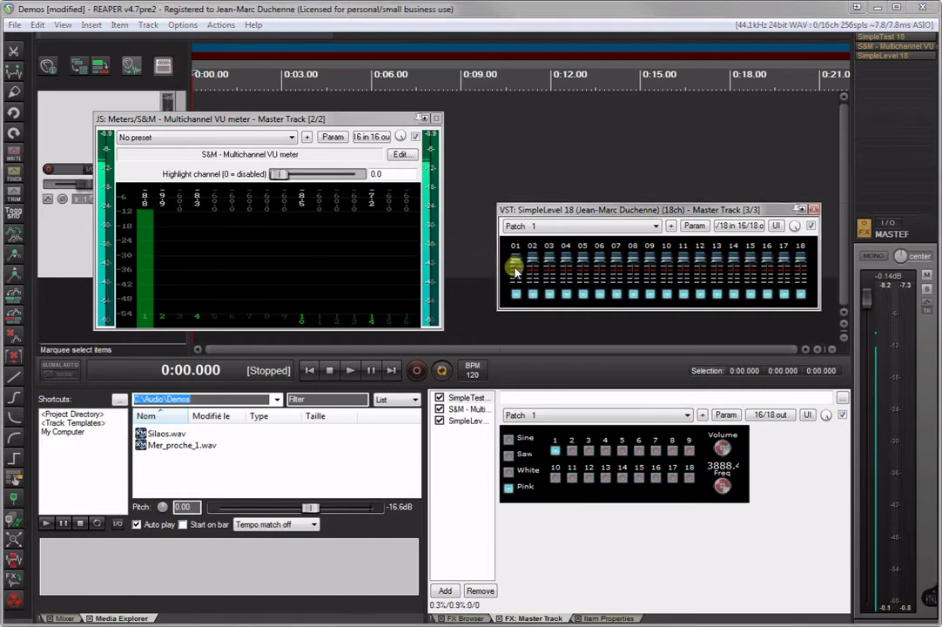
{"action": "left_click_drag", "start_coordinate": [513, 280], "coordinate": [146, 240]}
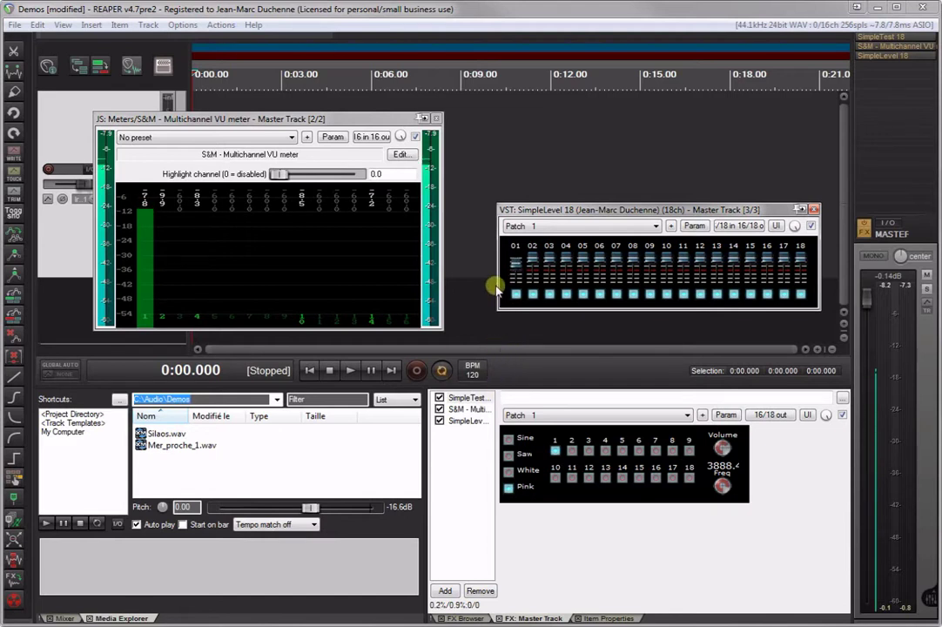
{"action": "left_click_drag", "start_coordinate": [532, 254], "coordinate": [602, 297]}
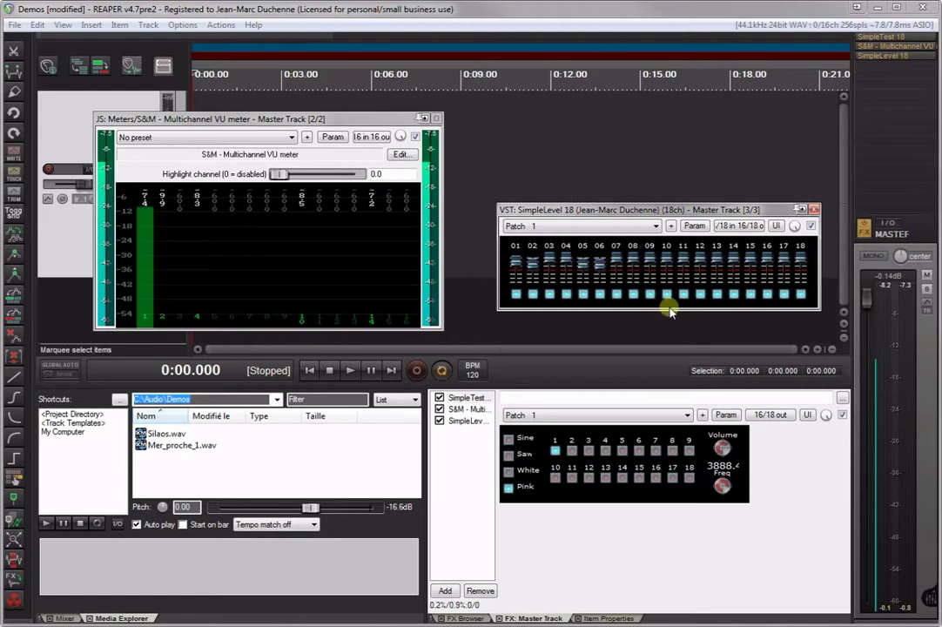
{"action": "left_click", "coordinate": [783, 293]}
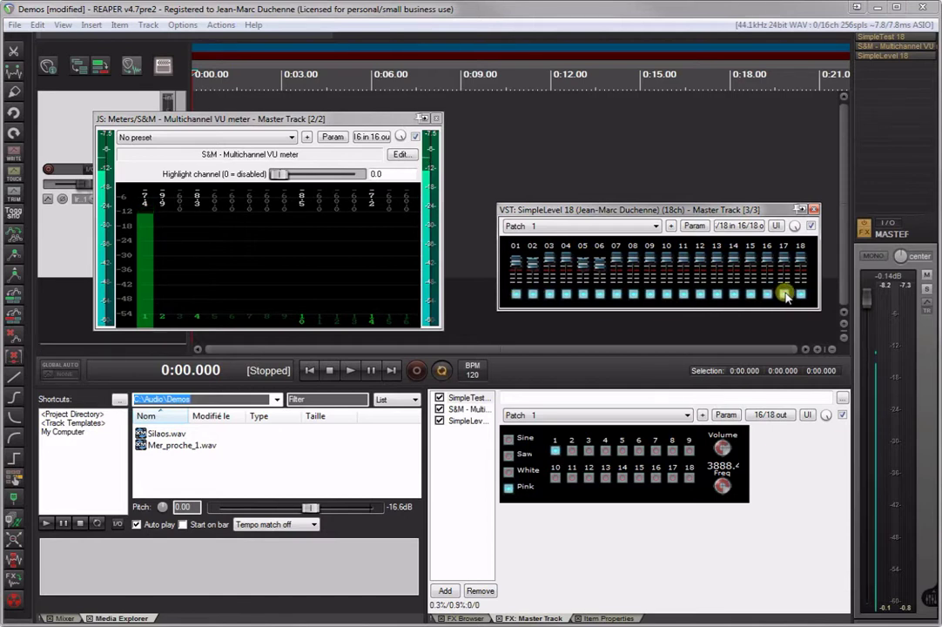
Turn on the pink noise for channels 2 through 9 in SimpleTest 18.
{"action": "left_click", "coordinate": [571, 450]}
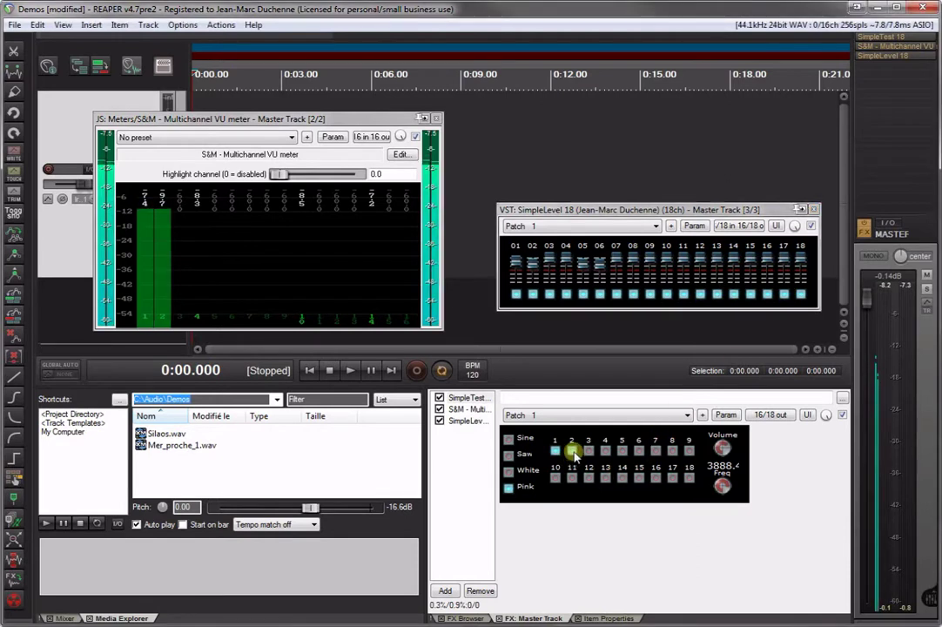
{"action": "left_click", "coordinate": [588, 450]}
{"action": "left_click", "coordinate": [605, 450]}
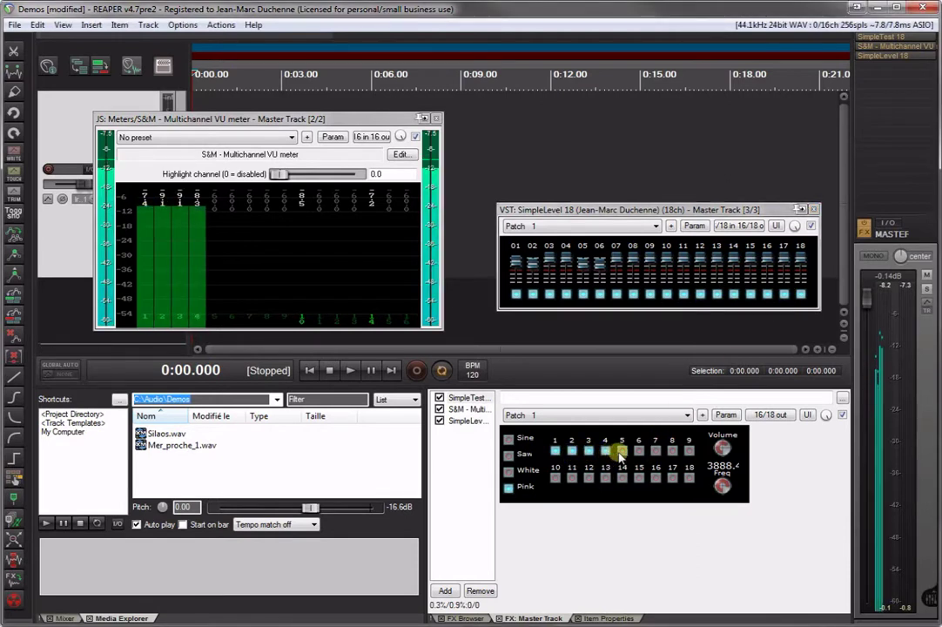
{"action": "left_click", "coordinate": [621, 450]}
{"action": "left_click", "coordinate": [638, 450]}
{"action": "left_click", "coordinate": [656, 450]}
{"action": "left_click", "coordinate": [672, 450]}
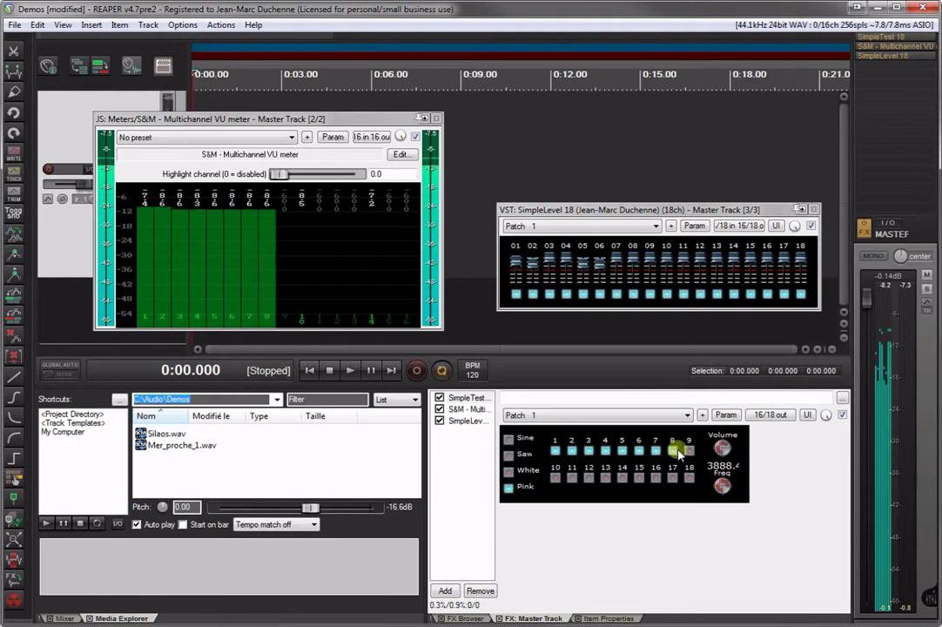
{"action": "left_click", "coordinate": [688, 450]}
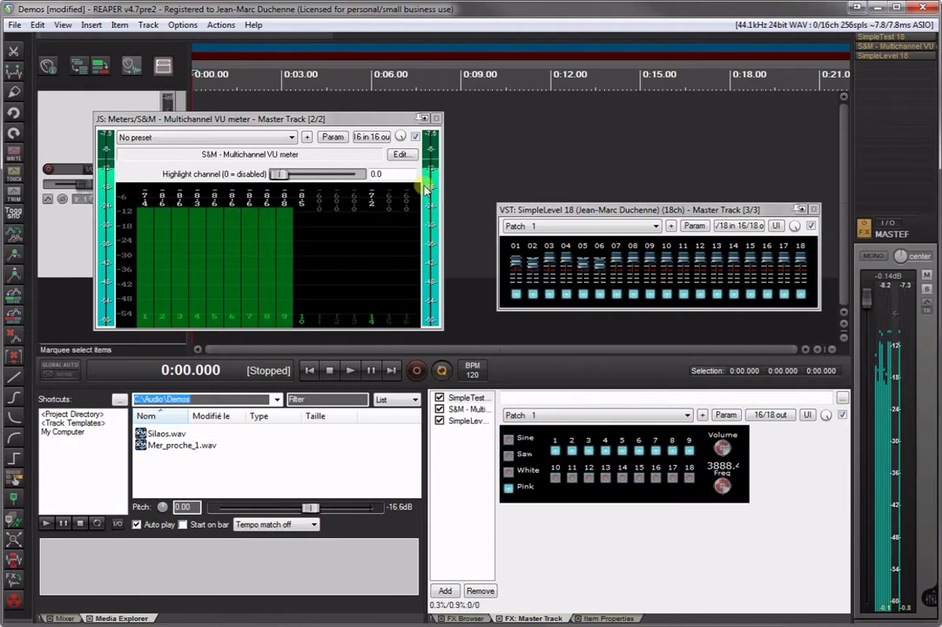
Turn off the pink noise on channels 1 through 9 in SimpleTest 18.
{"action": "left_click", "coordinate": [556, 450]}
{"action": "left_click", "coordinate": [572, 450]}
{"action": "left_click", "coordinate": [589, 450]}
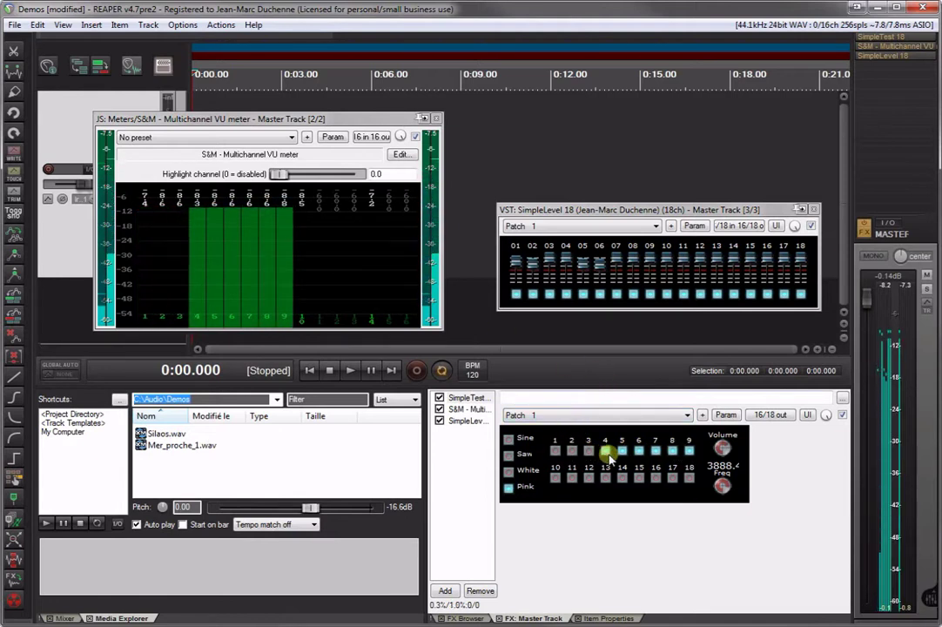
{"action": "left_click", "coordinate": [605, 450]}
{"action": "left_click", "coordinate": [622, 450]}
{"action": "left_click", "coordinate": [638, 450]}
{"action": "left_click", "coordinate": [656, 450]}
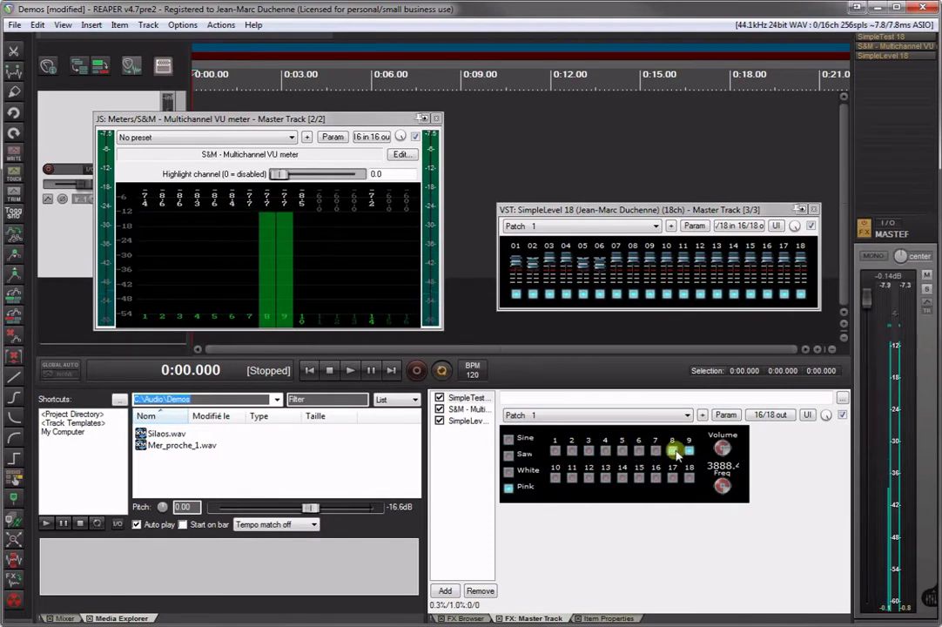
{"action": "left_click", "coordinate": [672, 450]}
{"action": "left_click", "coordinate": [689, 450]}
Close the floating Multichannel VU meter and SimpleLevel 18 windows.
{"action": "left_click", "coordinate": [436, 118]}
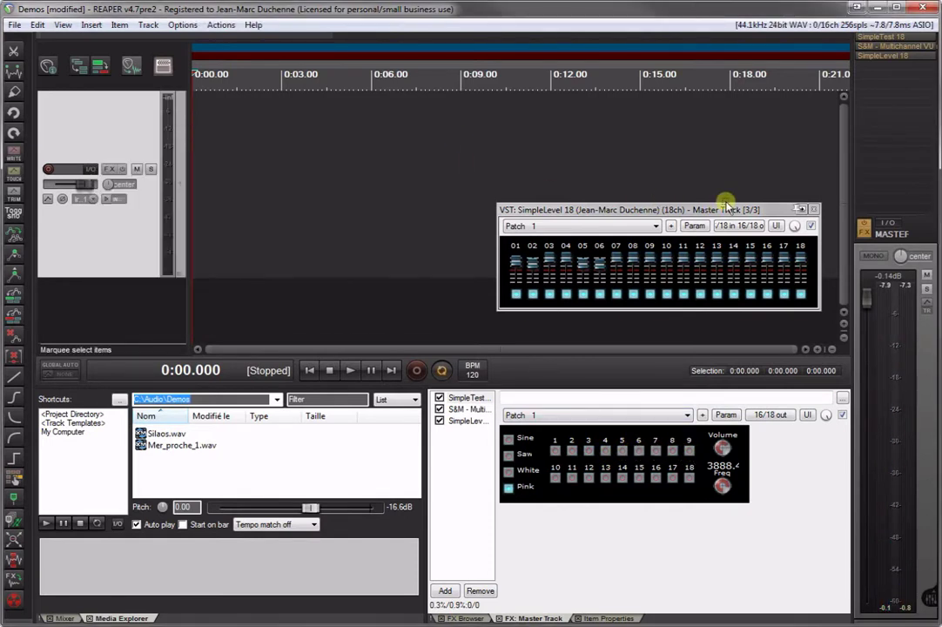
{"action": "left_click", "coordinate": [812, 212]}
Select all three plug-ins in the master track's FX list and bring up the FX chain load and save options.
{"action": "left_click_drag", "start_coordinate": [483, 456], "coordinate": [441, 409]}
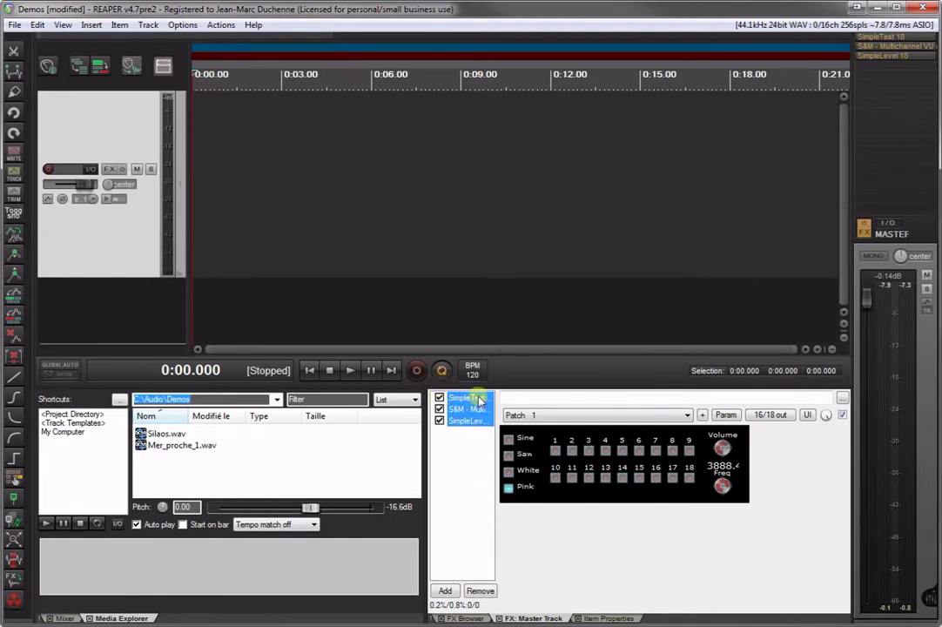
{"action": "left_click_drag", "start_coordinate": [479, 401], "coordinate": [476, 418]}
{"action": "left_click_drag", "start_coordinate": [477, 410], "coordinate": [476, 428]}
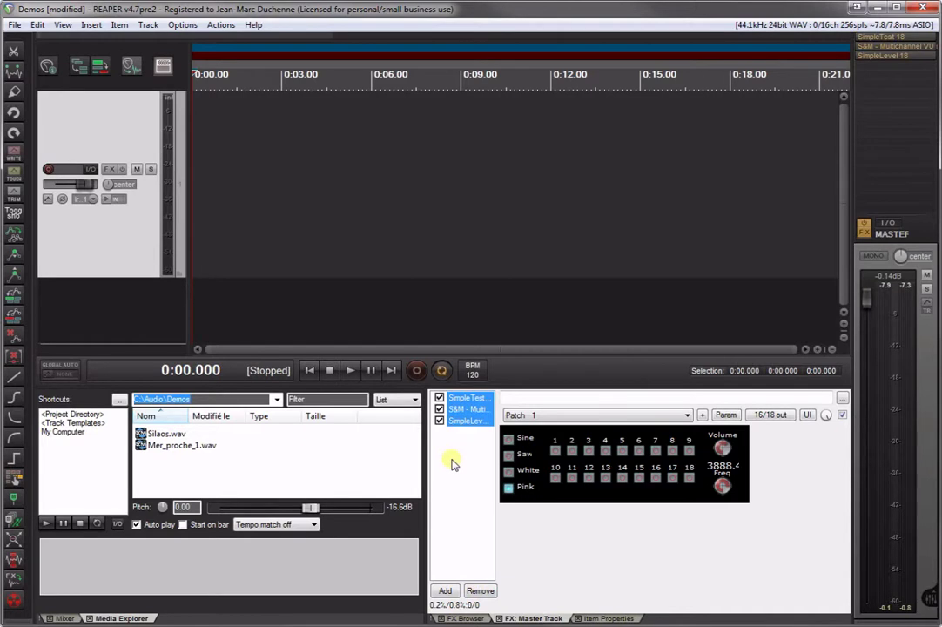
{"action": "right_click", "coordinate": [464, 398]}
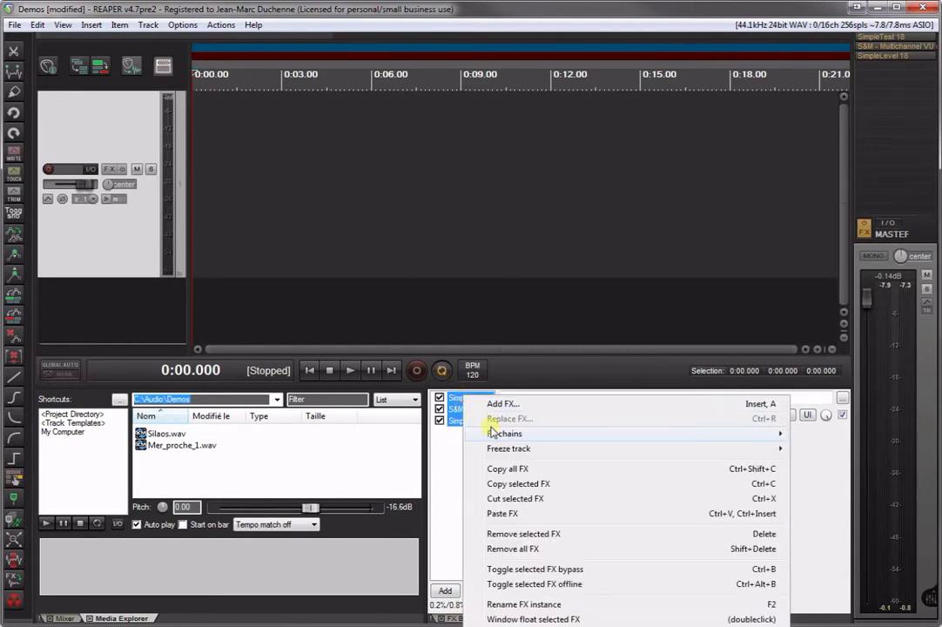
{"action": "mouse_move", "coordinate": [493, 432]}
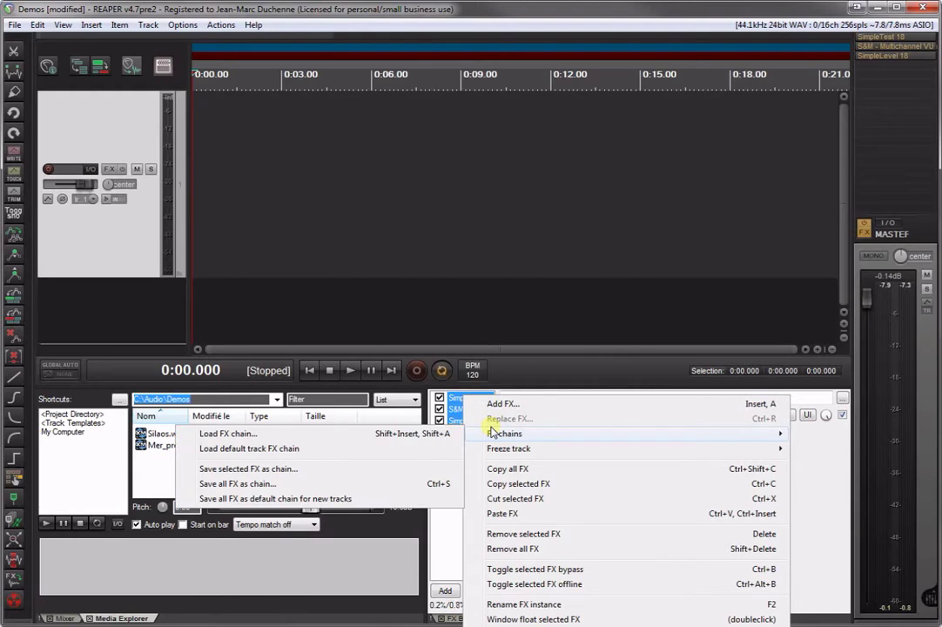